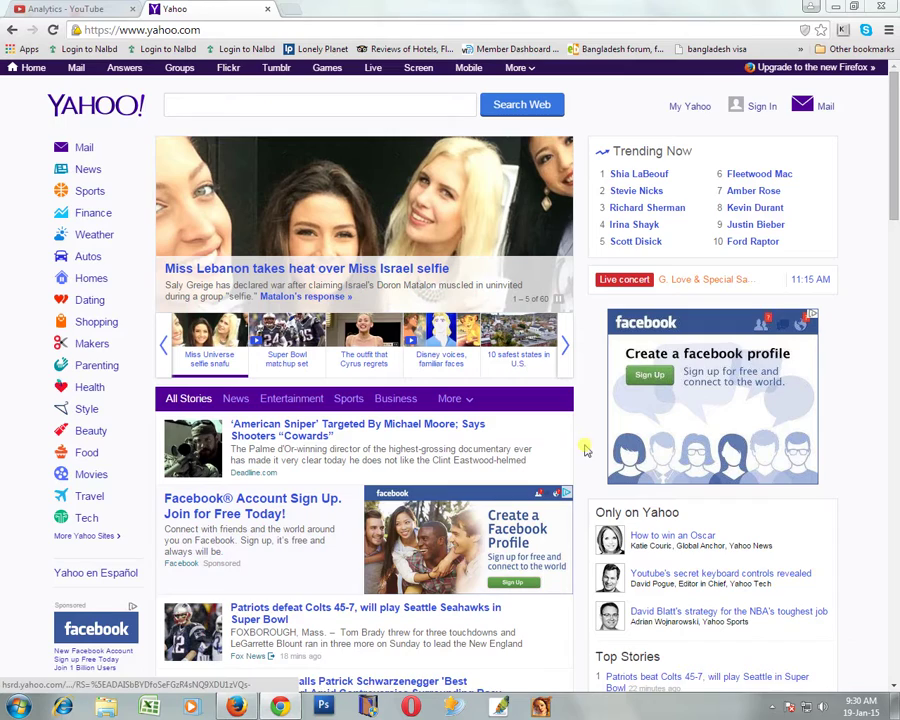
- Go from the Yahoo home page to Mail and open the Create Account sign-up form
drag(894, 163, 896, 125)
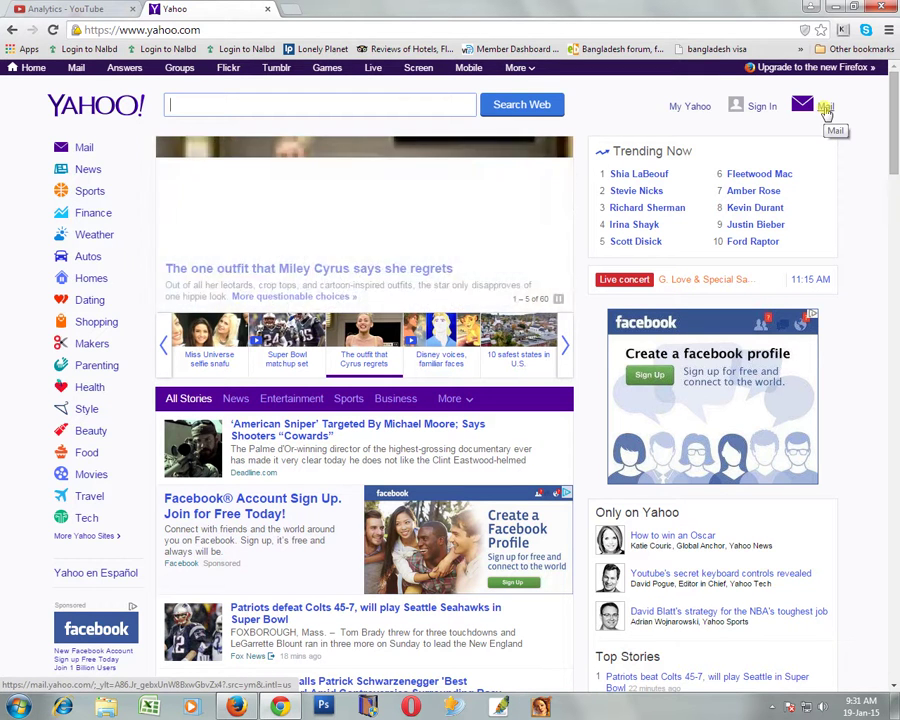
click(826, 108)
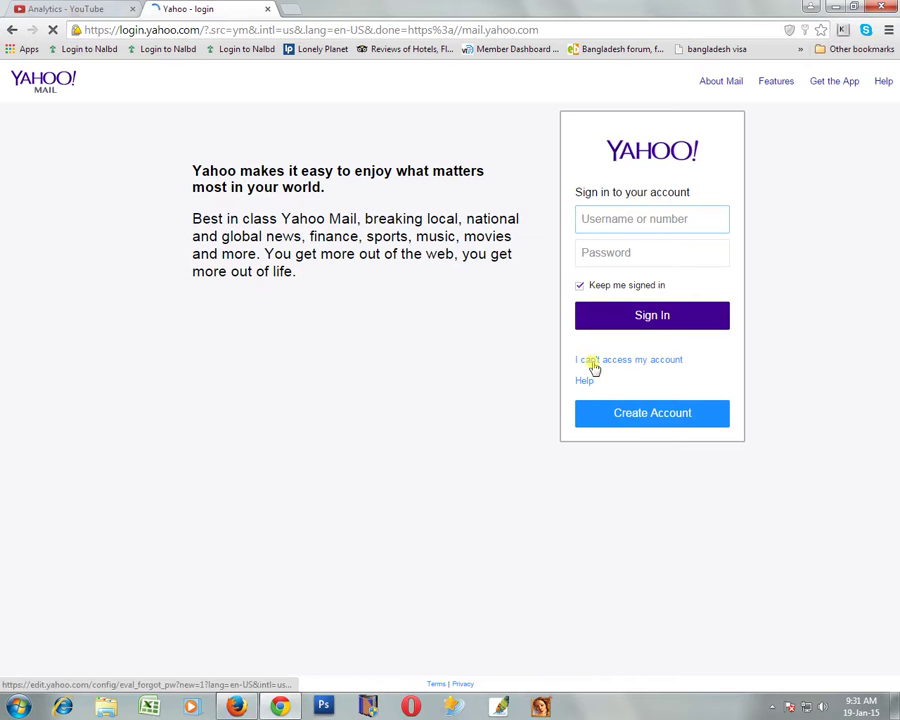
click(650, 418)
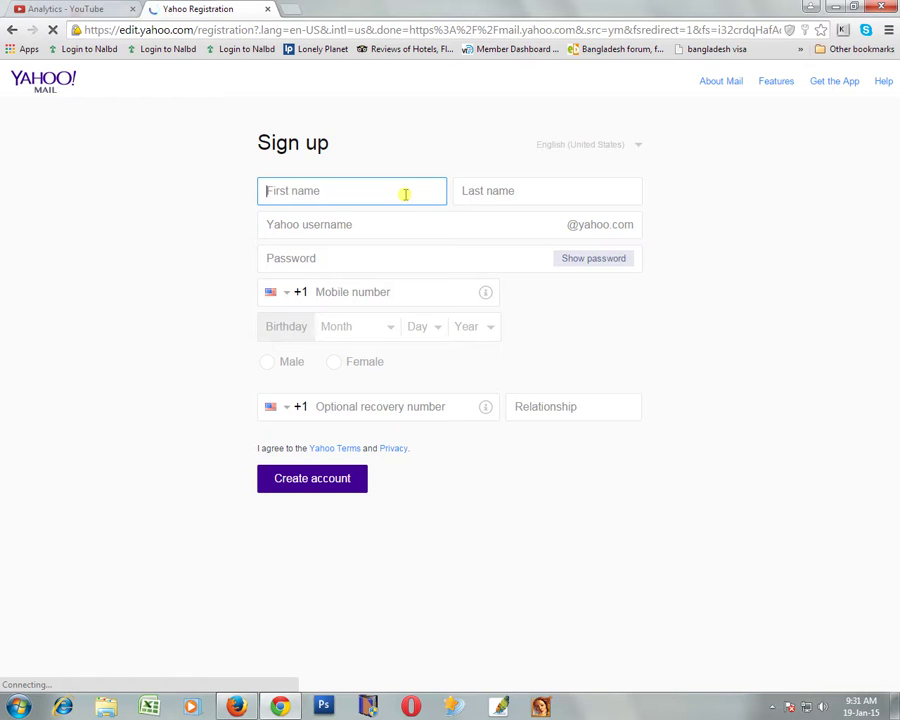
- Enter the account holder's first and last name and choose a Yahoo username
key(Tab)
key(Tab)
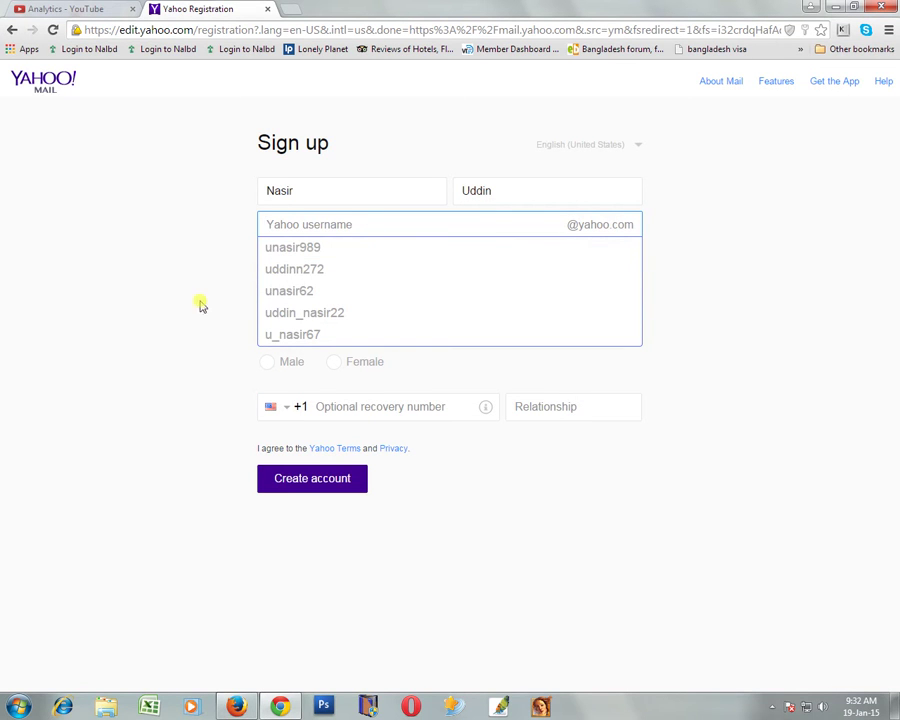
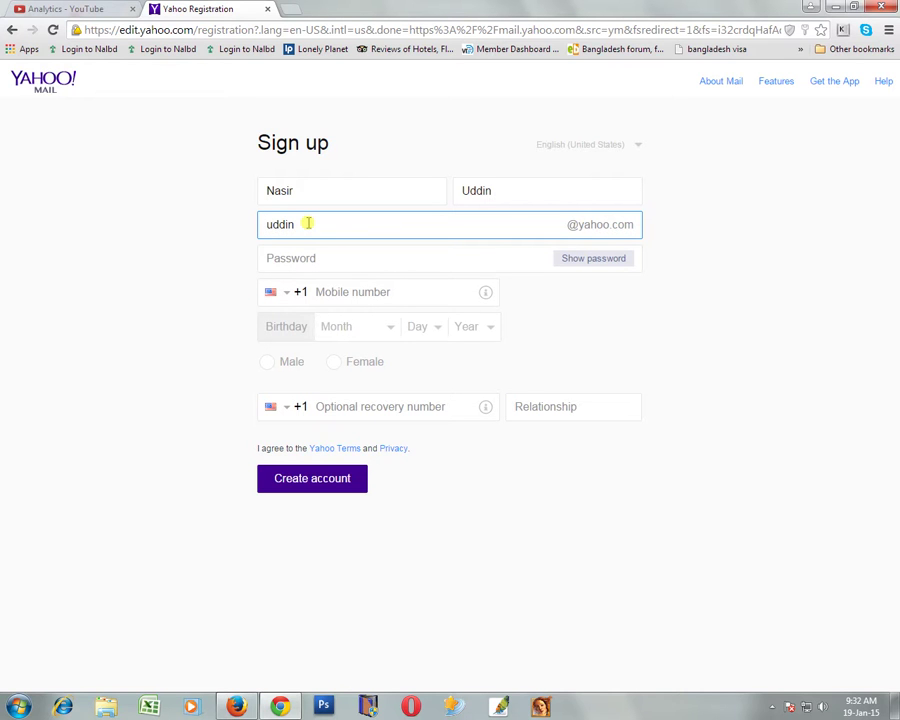
- Set the account password, replacing a weak first attempt with a longer one
key(Tab)
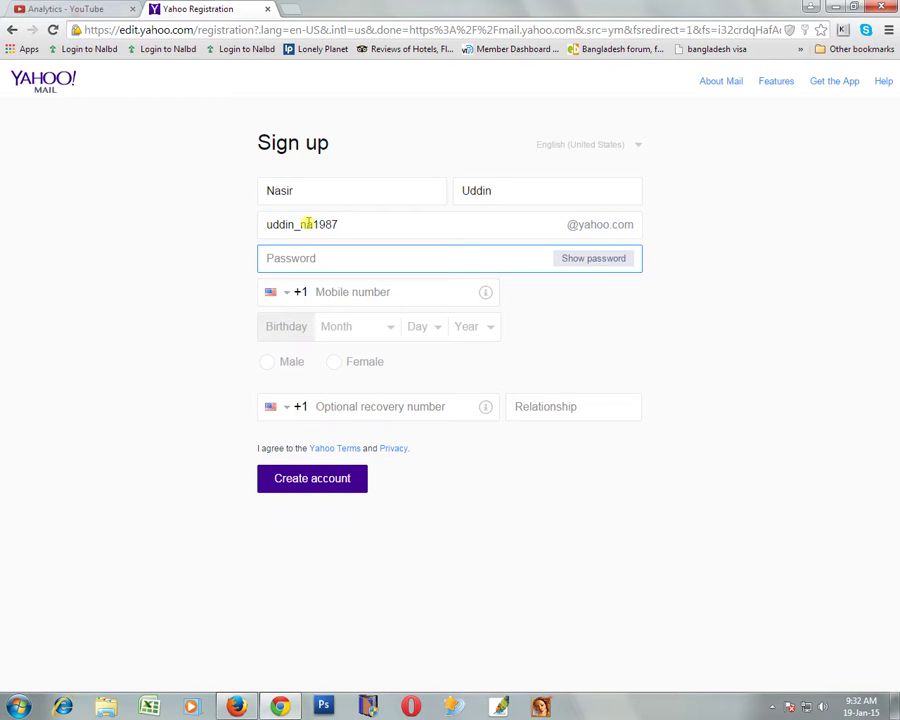
text(••••••)
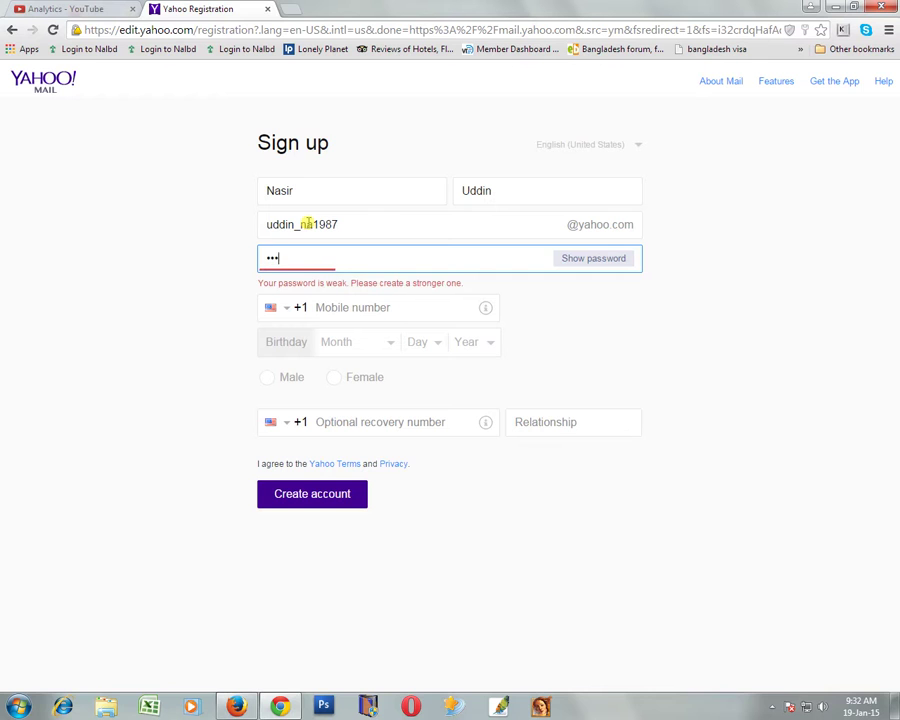
key(BackSpace)
key(BackSpace)
key(BackSpace)
key(BackSpace)
key(BackSpace)
key(BackSpace)
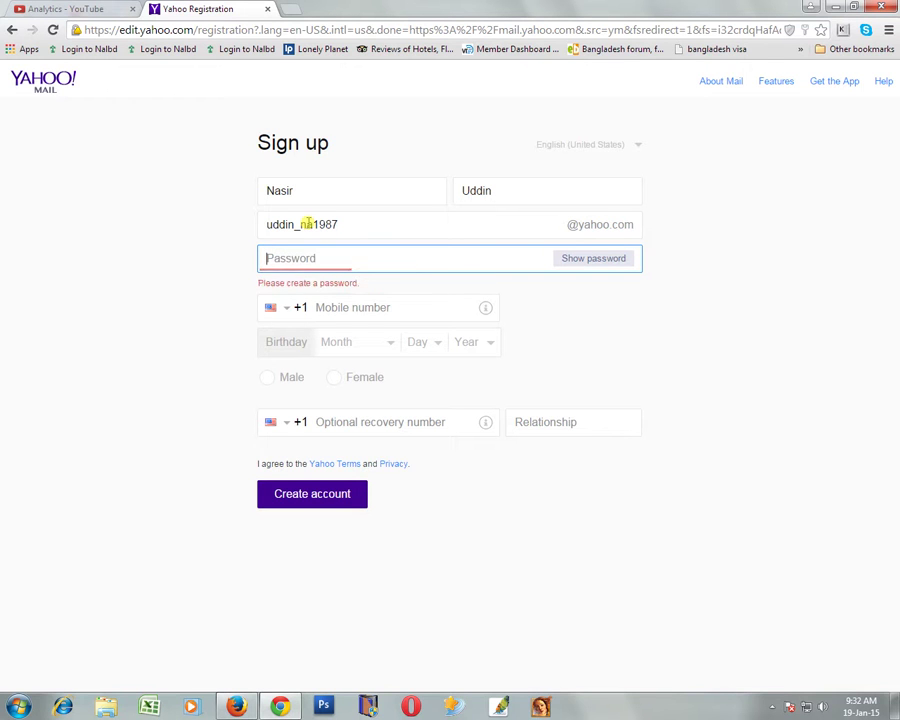
text(•••••••)
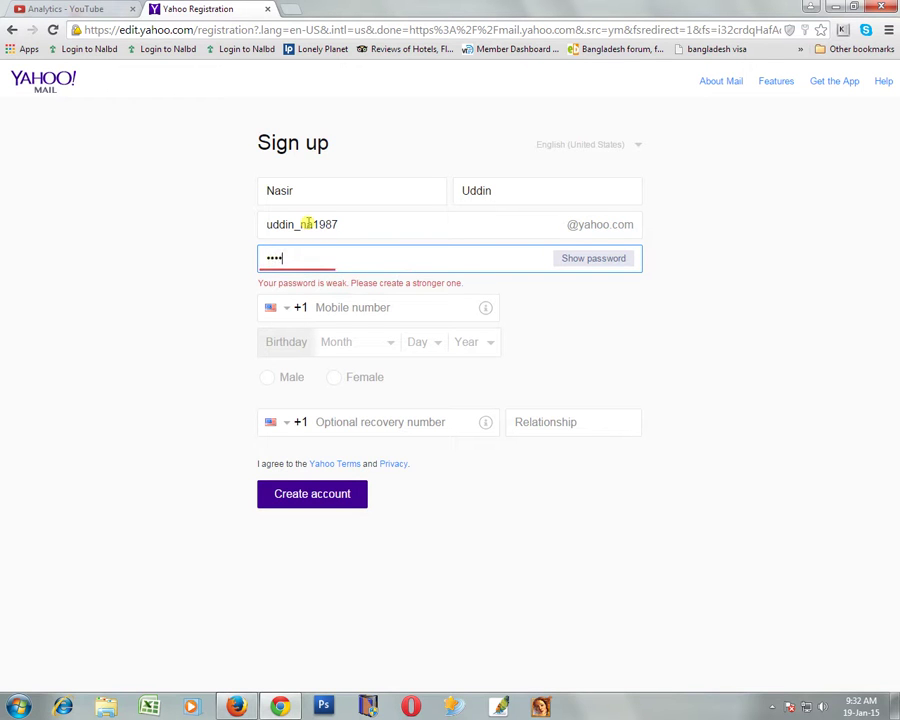
text(•••••)
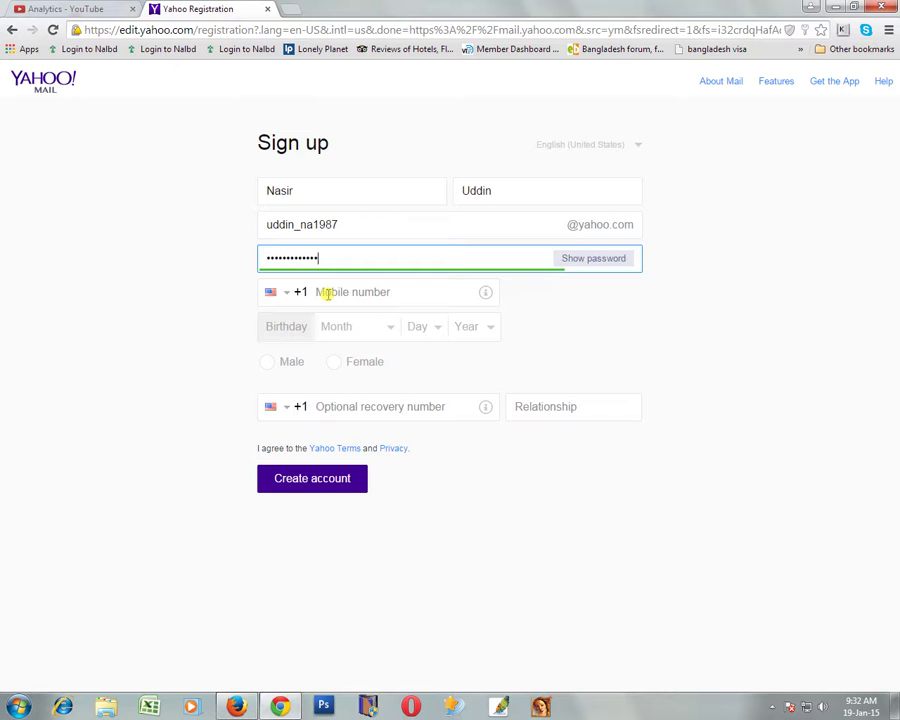
- Set the phone country code to Bangladesh (+880)
click(289, 292)
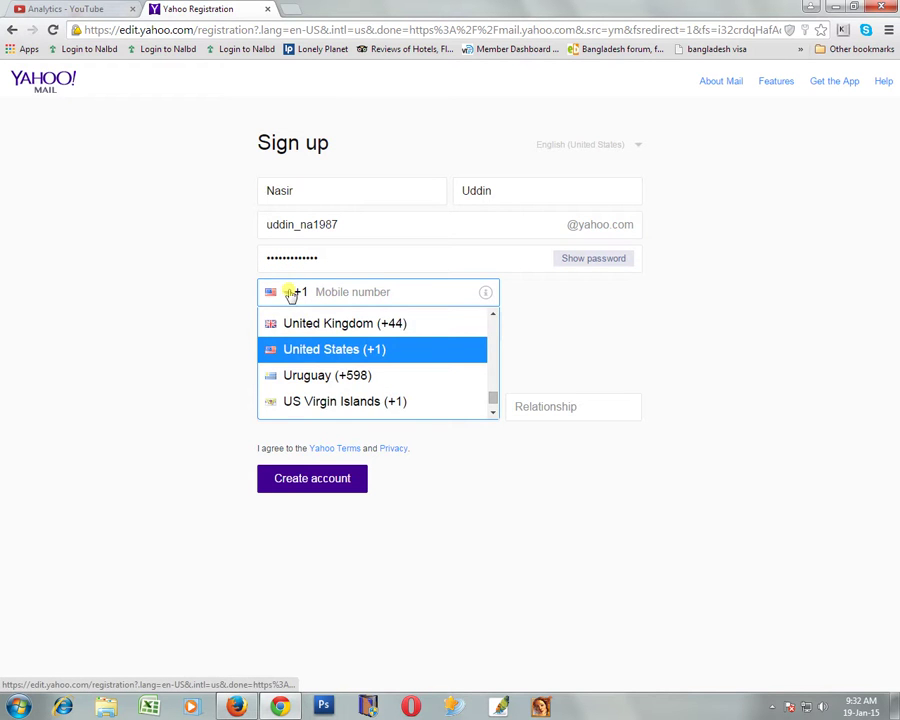
scroll(322, 356, down, 4)
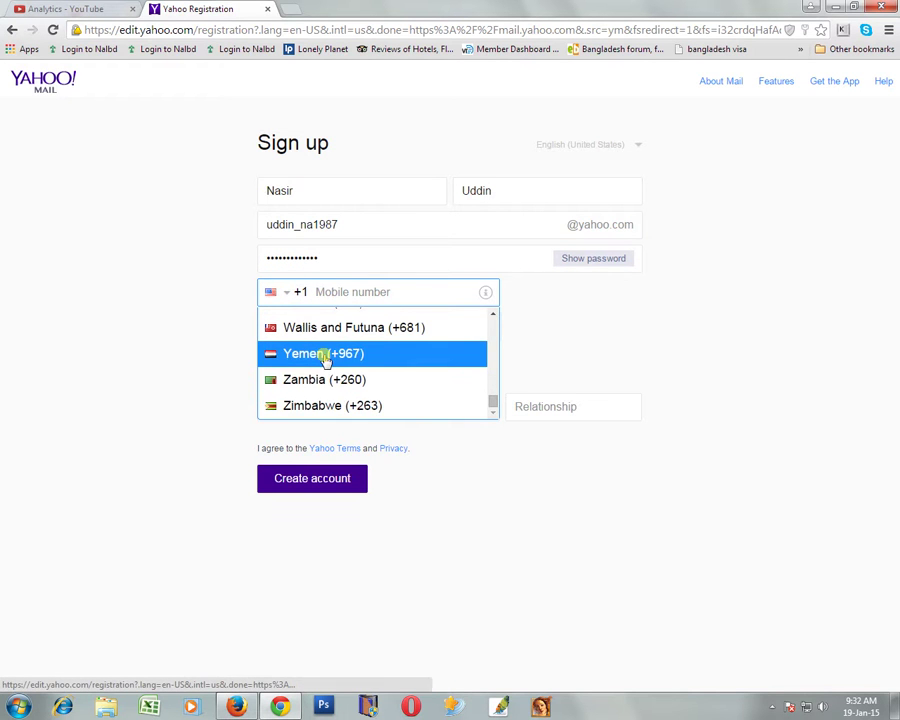
scroll(325, 395, up, 5)
scroll(327, 390, up, 20)
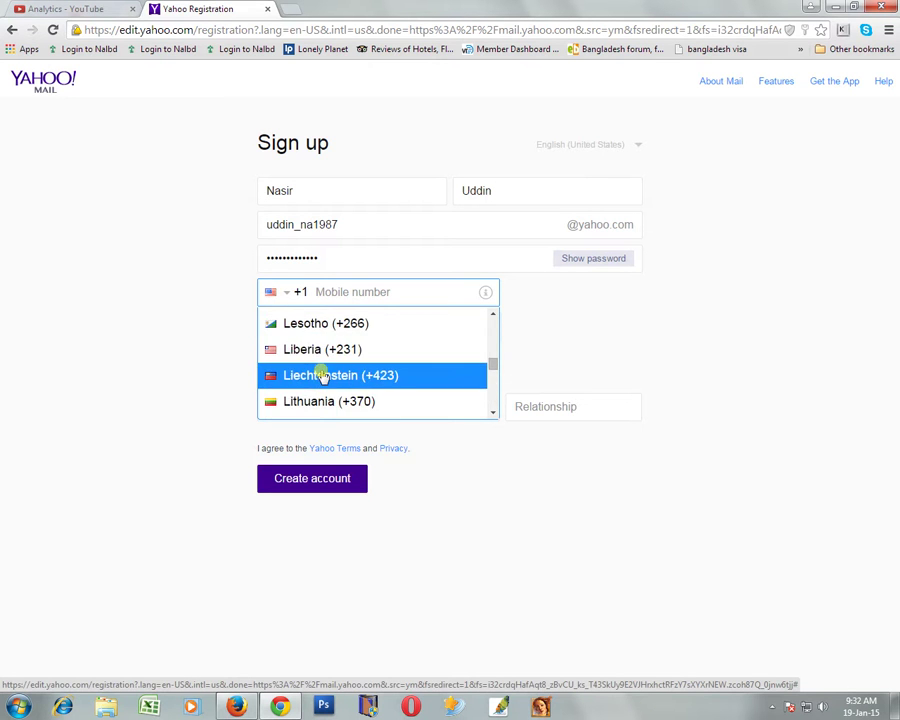
scroll(322, 375, up, 20)
scroll(322, 375, up, 5)
scroll(322, 375, down, 1)
click(321, 373)
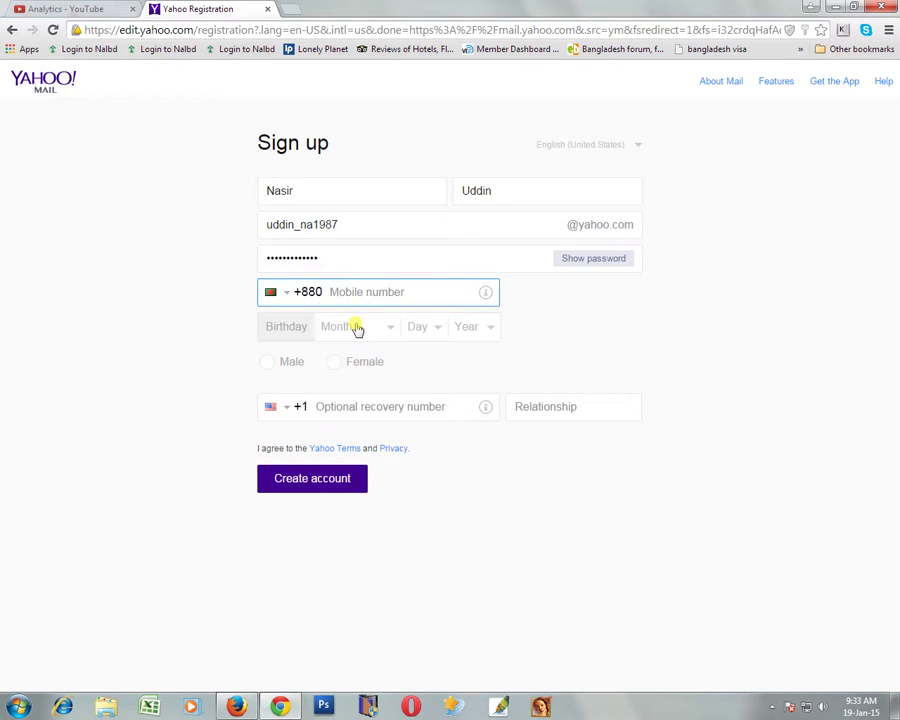
click(390, 328)
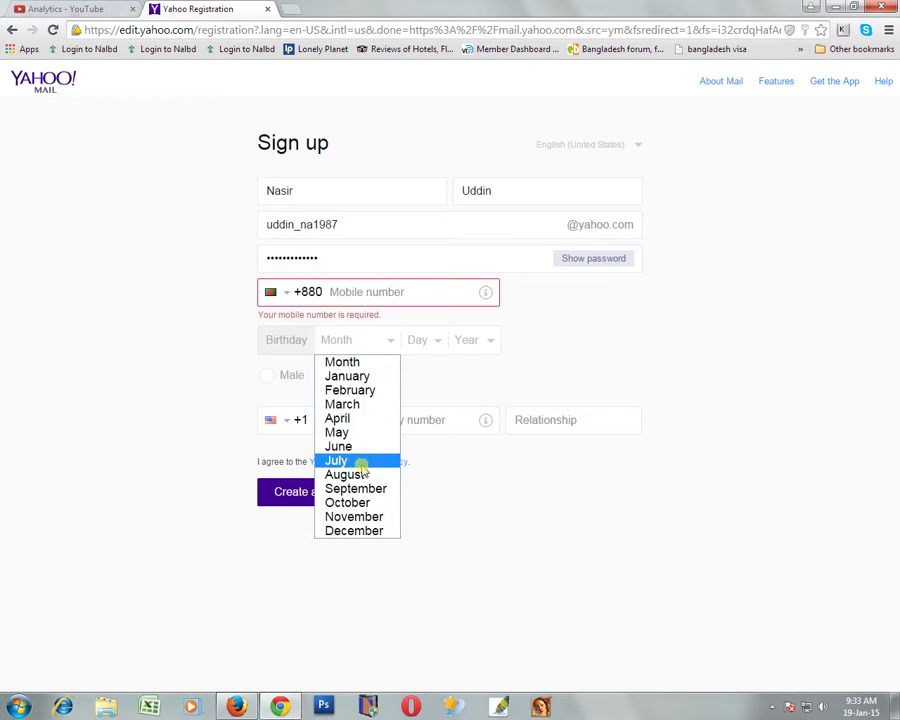
click(352, 518)
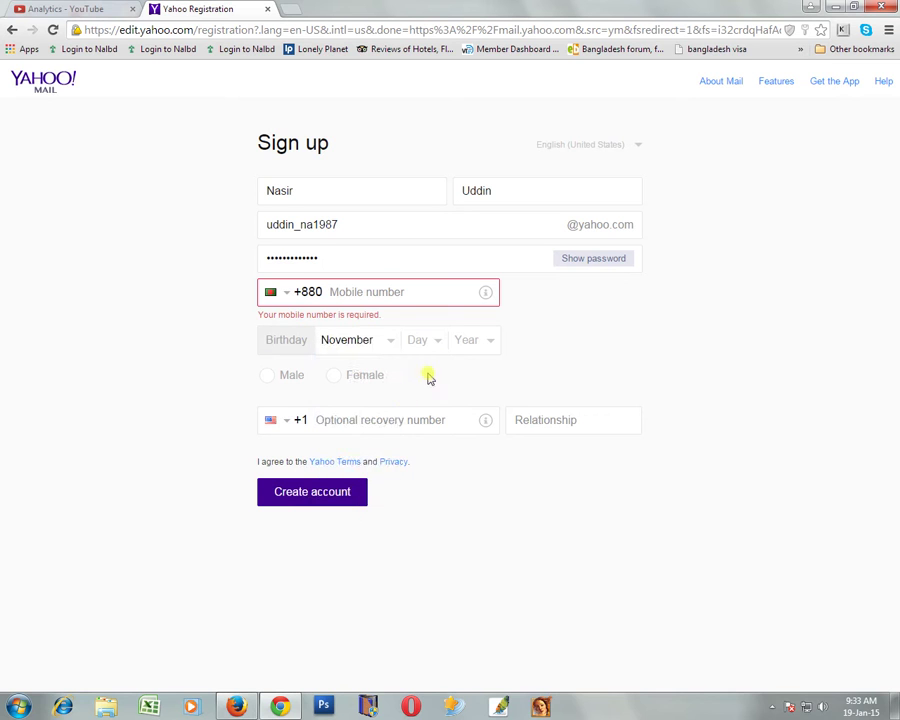
click(440, 343)
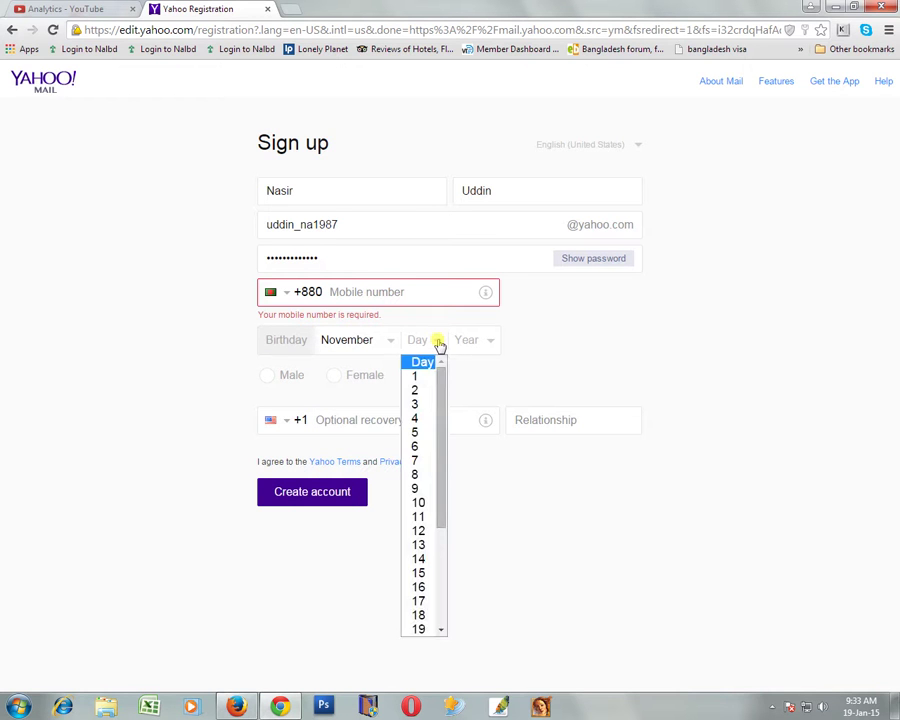
click(418, 516)
click(492, 345)
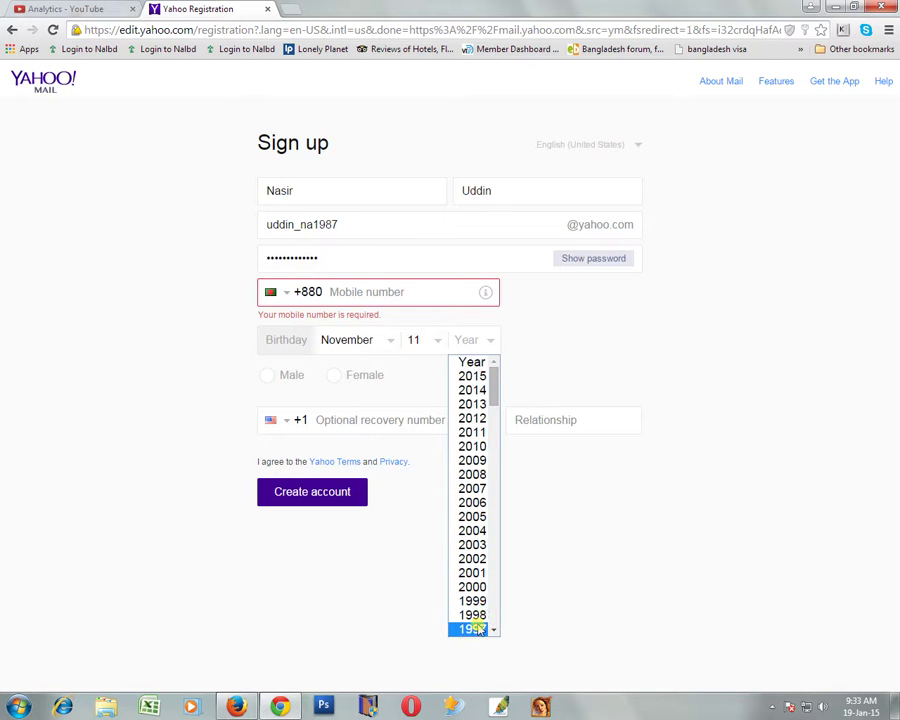
scroll(474, 624, down, 5)
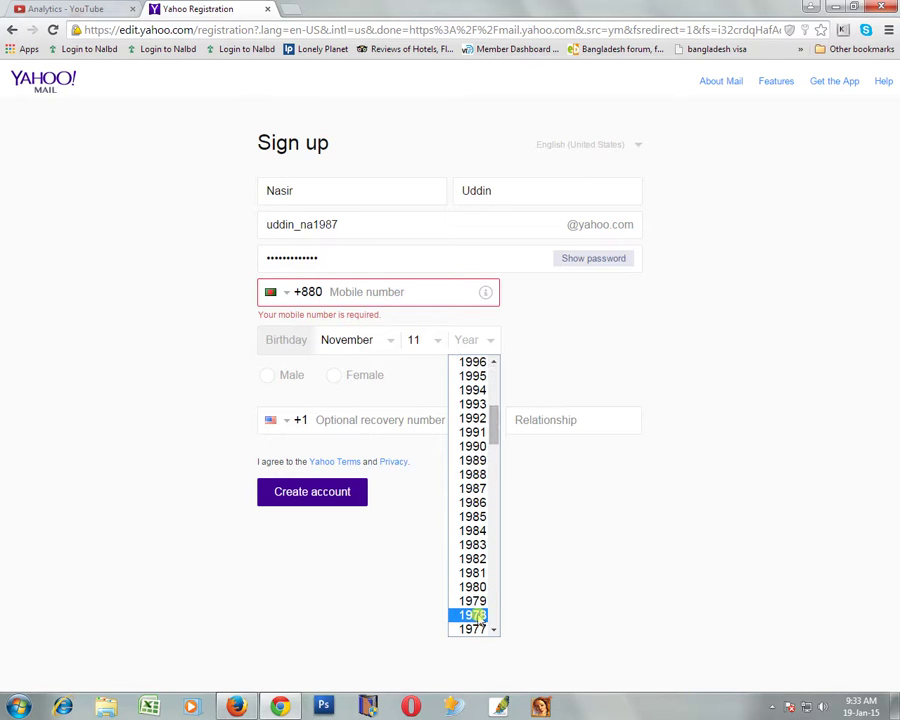
click(476, 488)
click(267, 377)
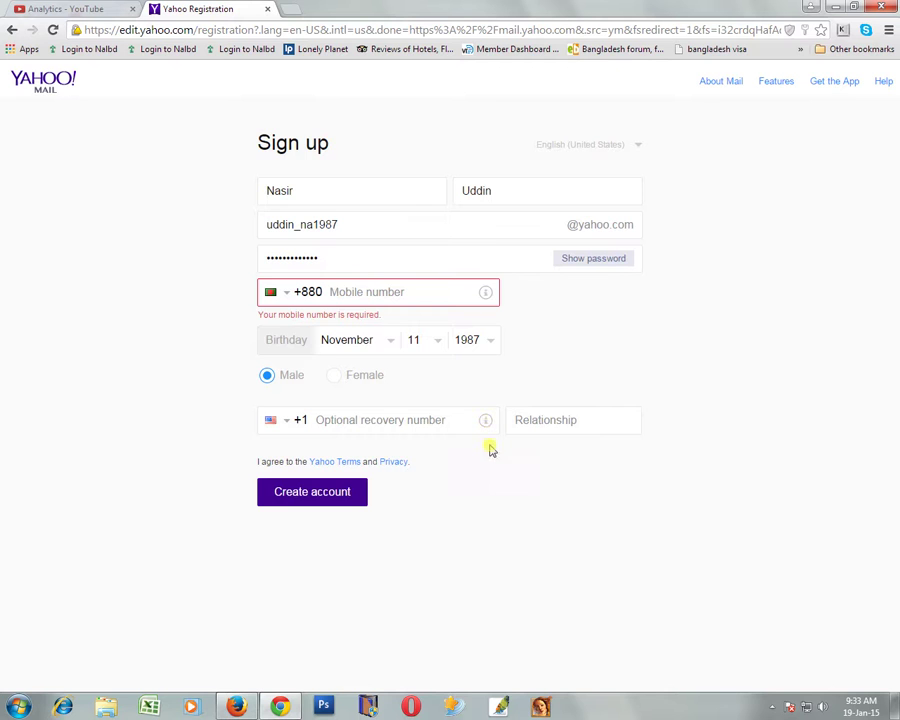
click(327, 500)
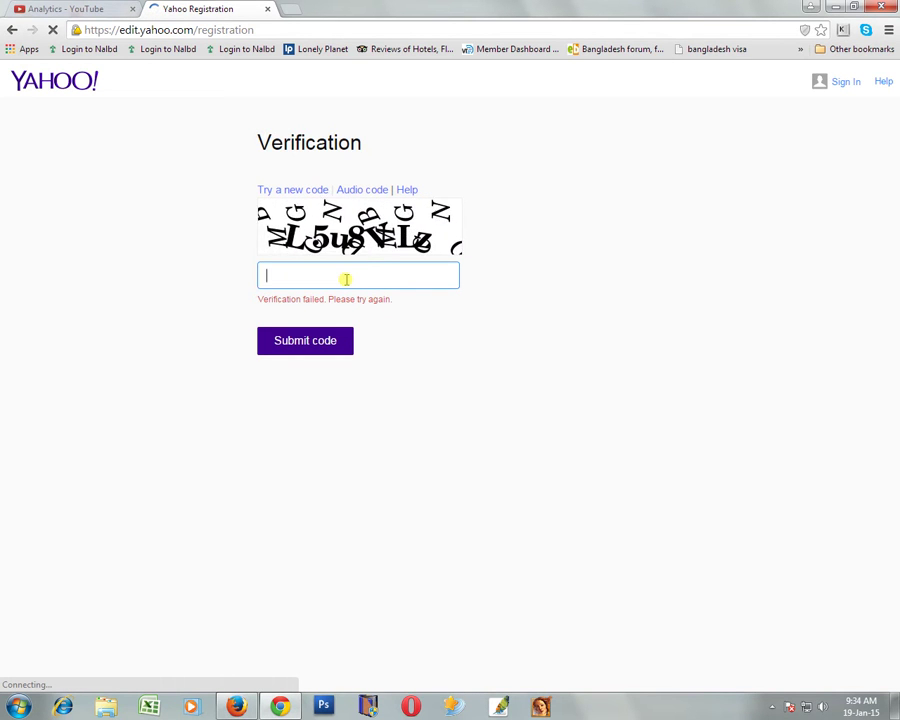
- Type the CAPTCHA characters into the verification field and submit the code
text(L)
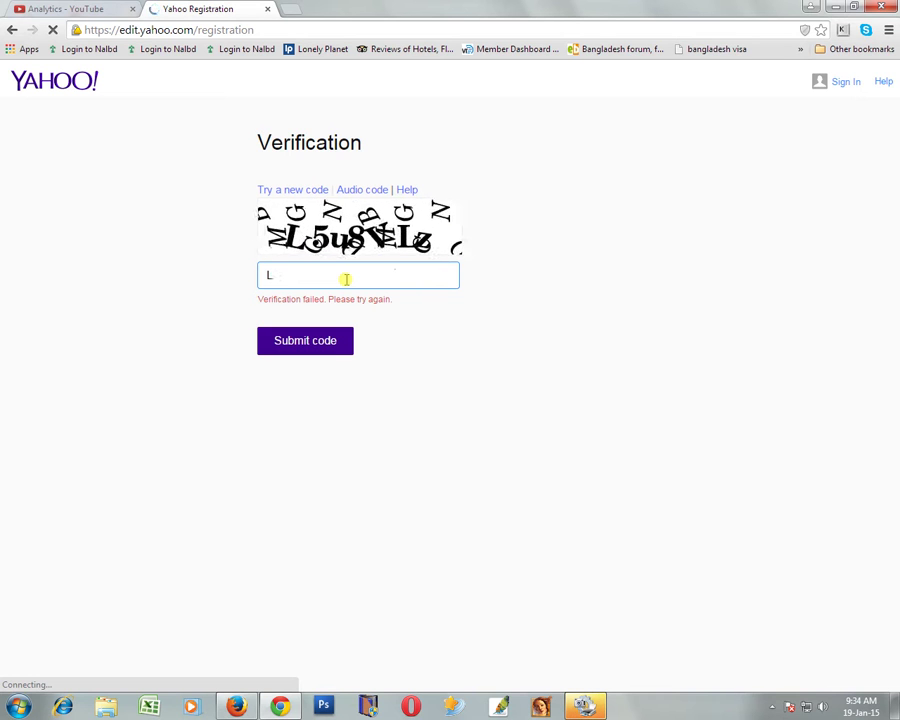
text(5u8VLz)
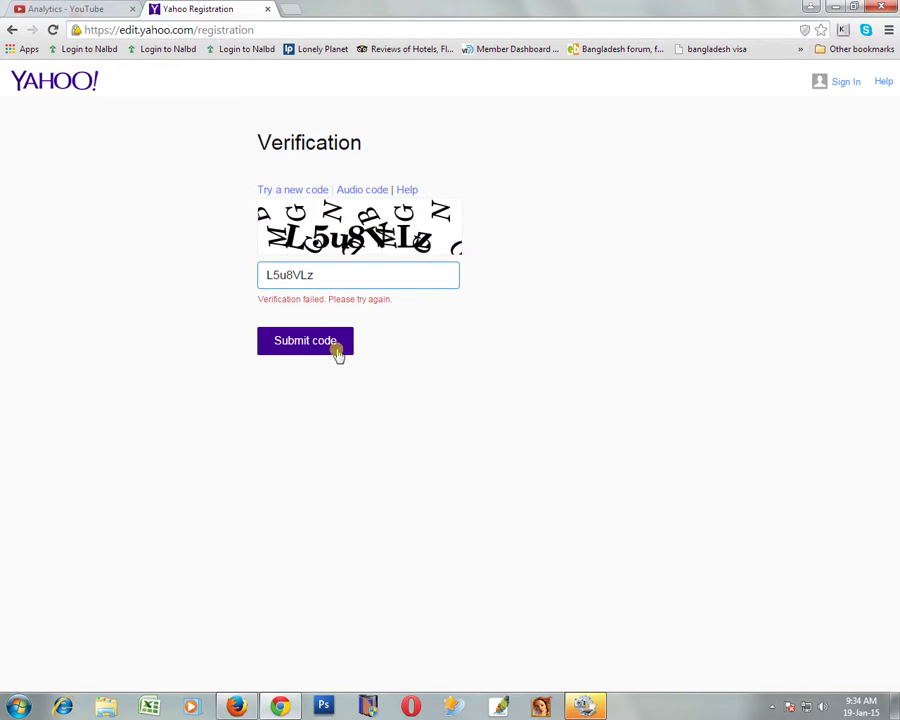
click(297, 350)
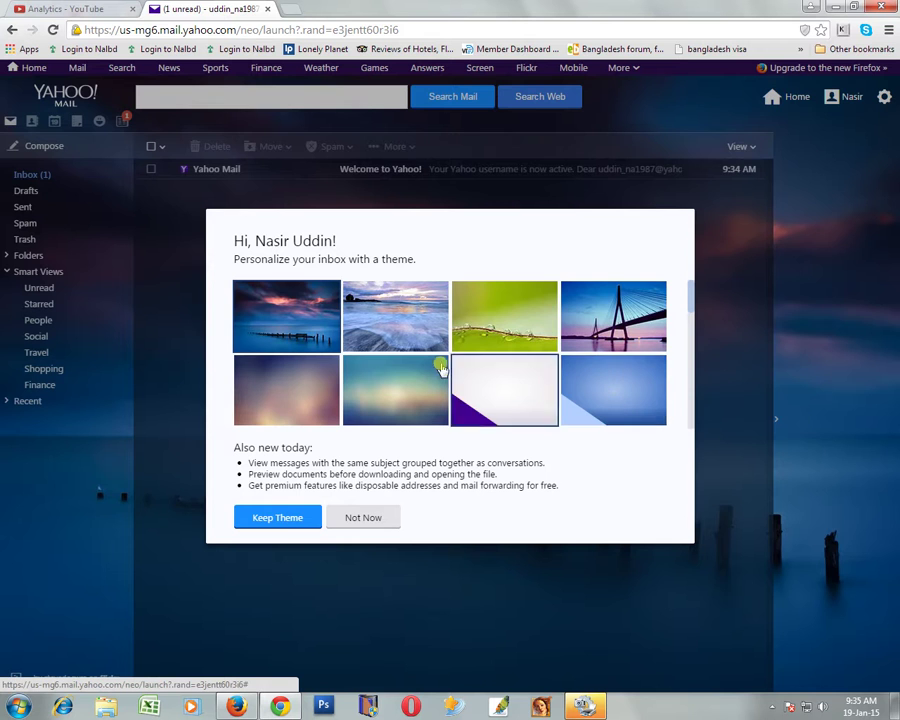
- Preview the green leaf and blue abstract themes, then keep the pier-at-sunset theme
click(518, 321)
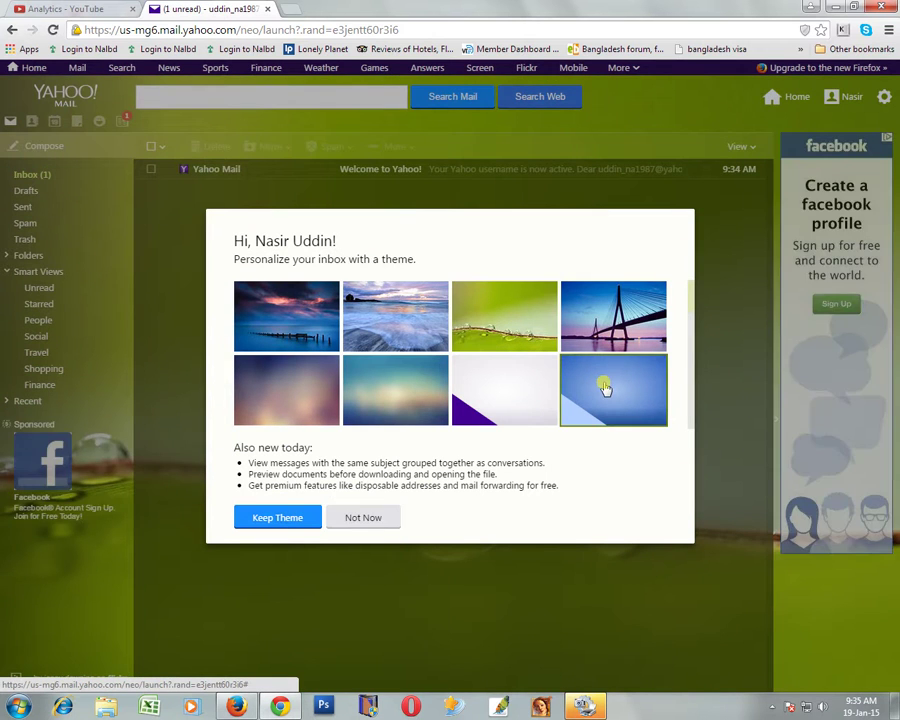
click(603, 384)
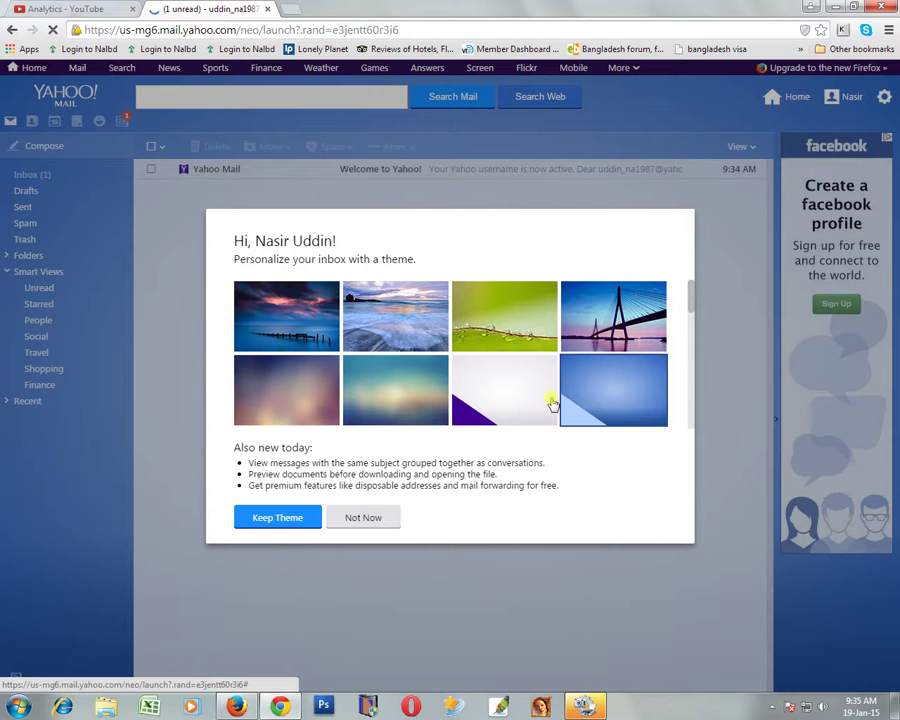
click(286, 325)
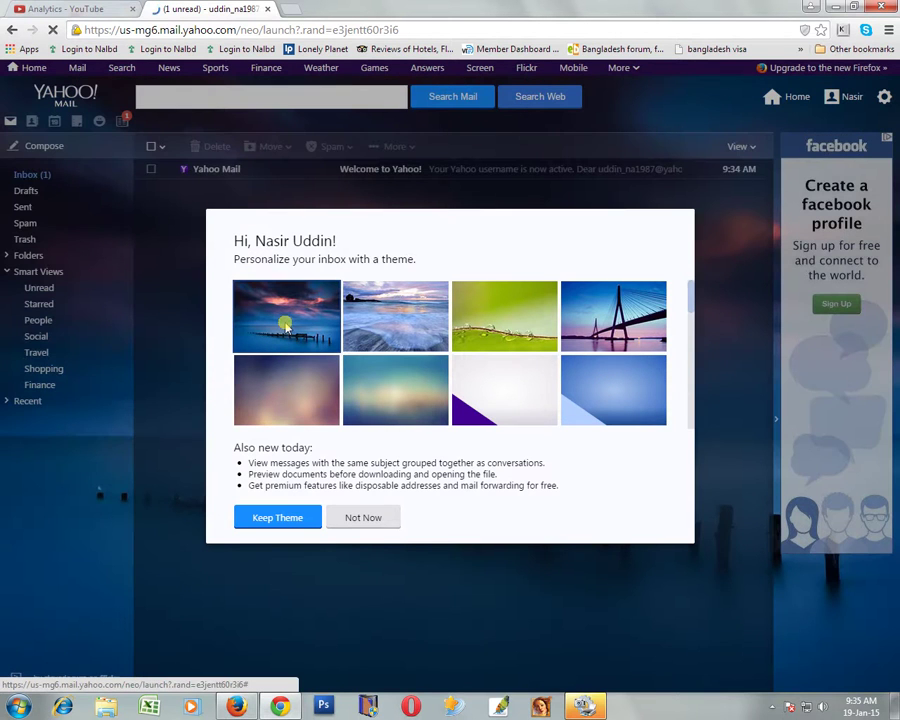
click(293, 520)
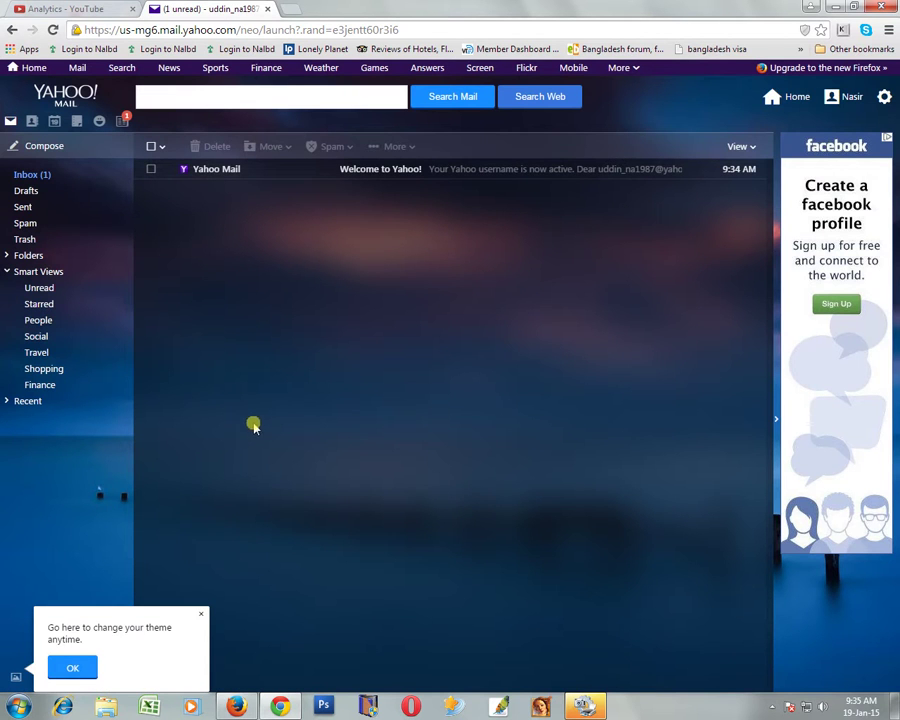
- Dismiss the theme hint, read through the Welcome to Yahoo! email, and close the Recent tip
click(70, 666)
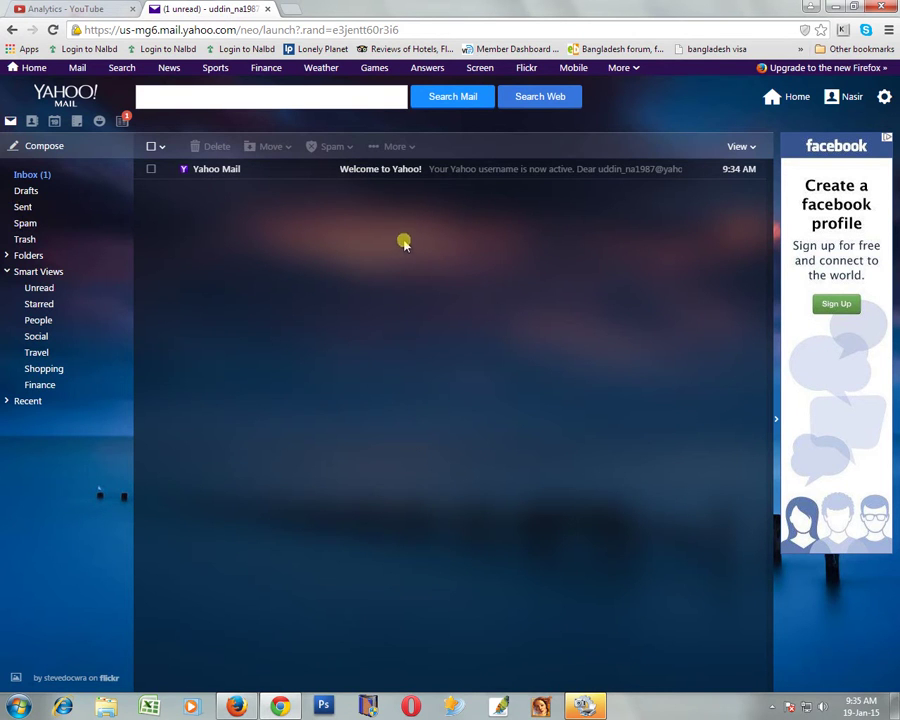
click(372, 175)
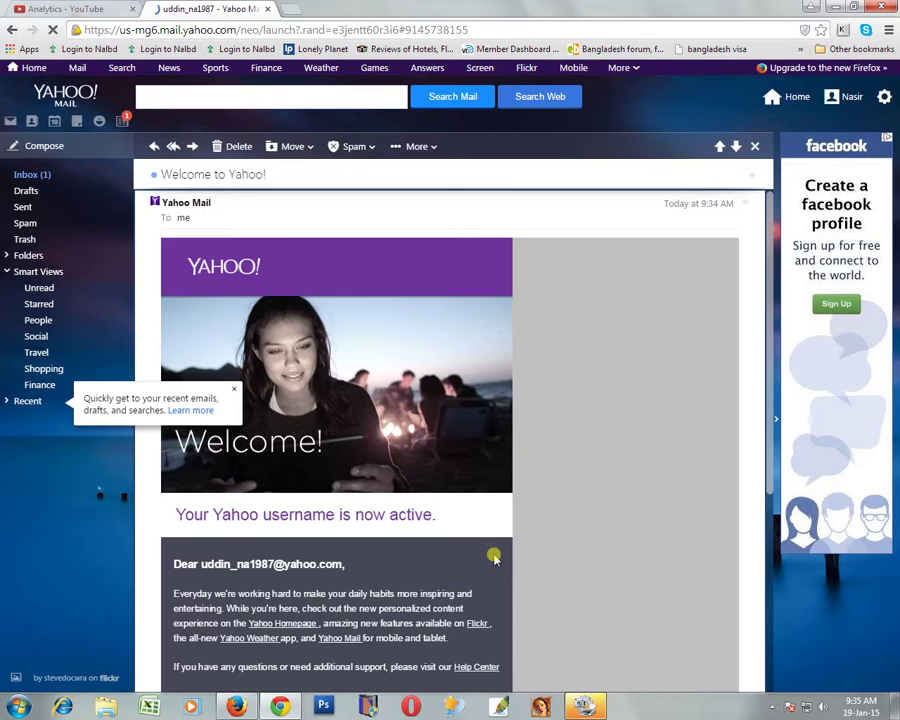
scroll(386, 520, down, 3)
scroll(372, 505, up, 2)
scroll(350, 492, down, 1)
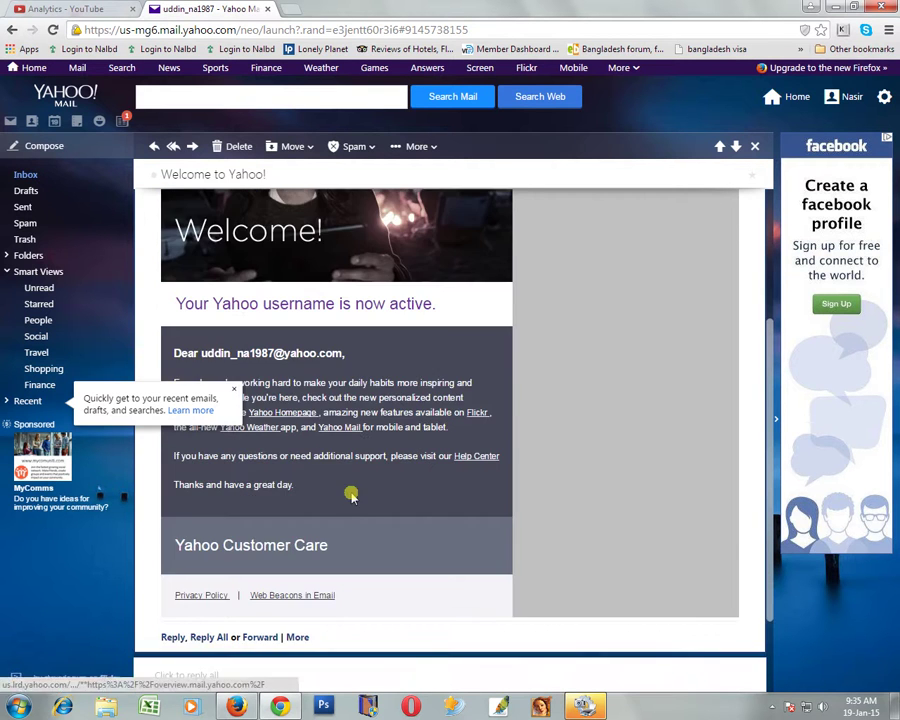
scroll(348, 492, down, 1)
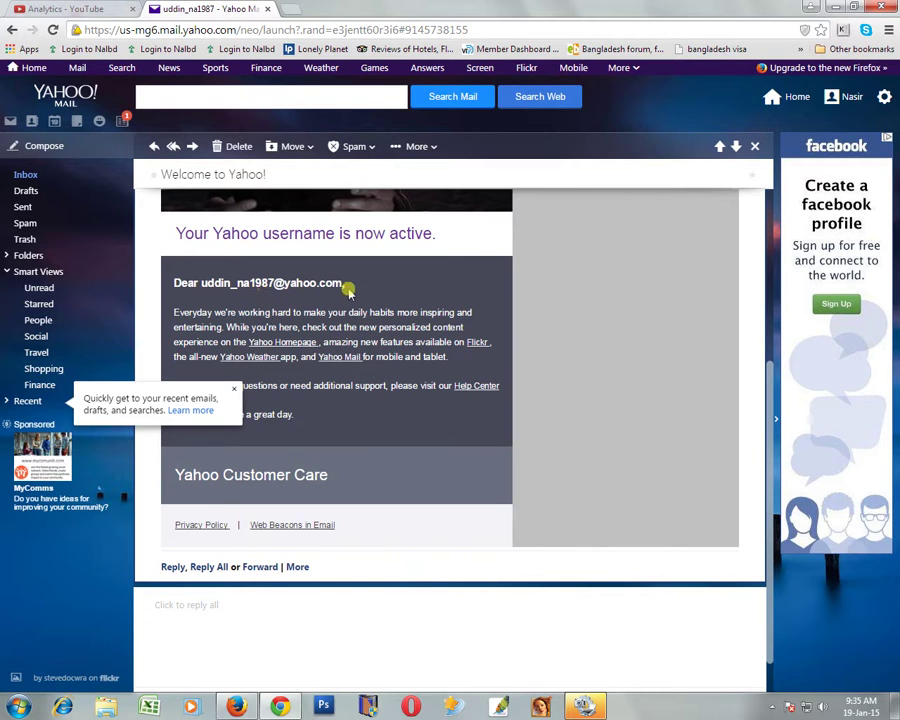
click(234, 389)
scroll(388, 452, up, 3)
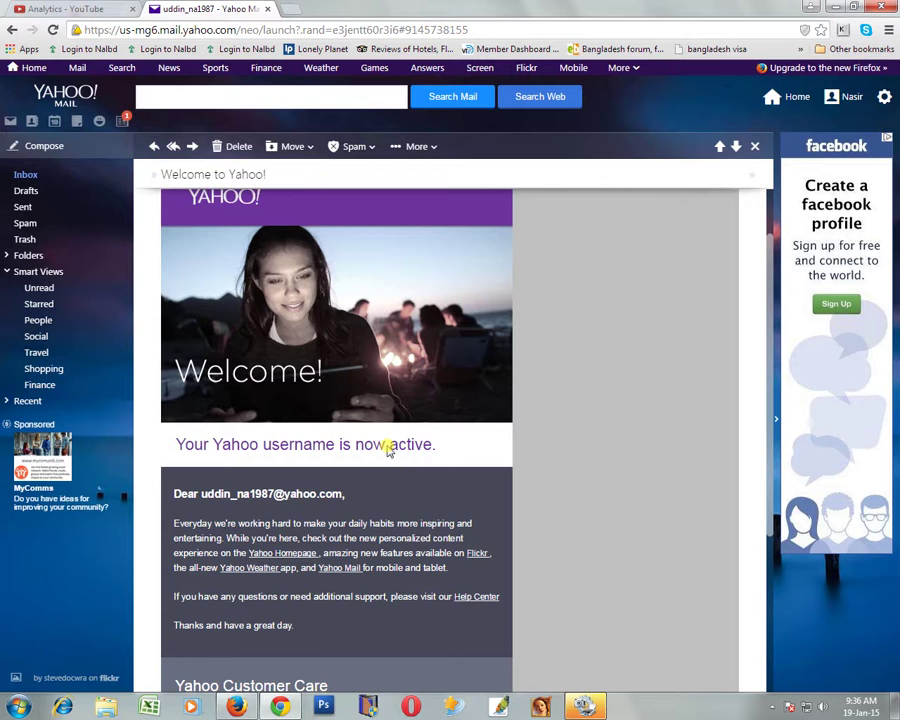
scroll(388, 448, up, 1)
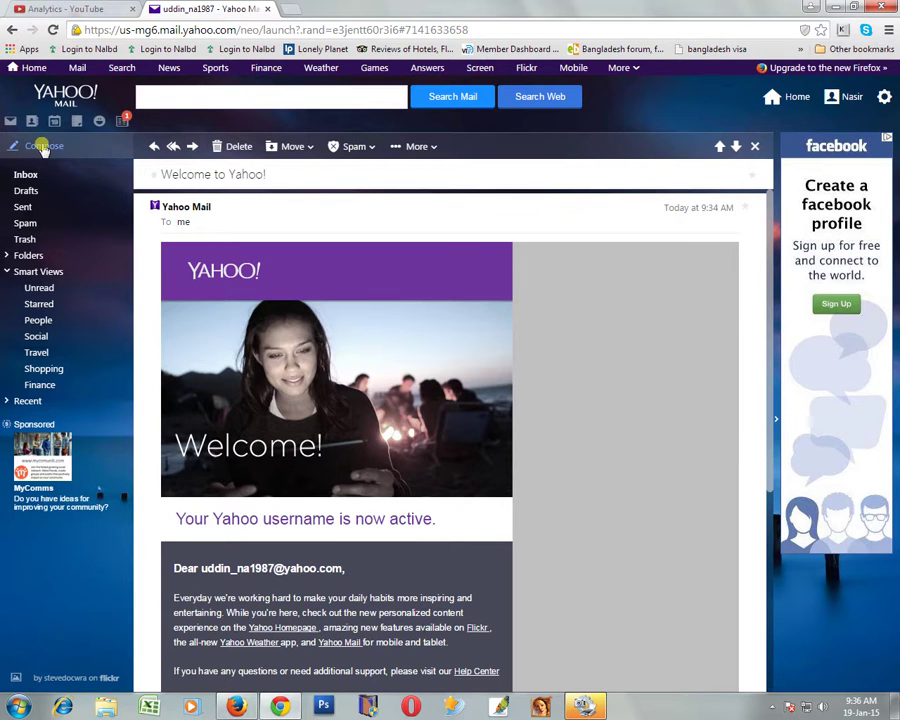
- Start a blank new message, visit its To, Subject and body fields, and check attachment options
click(43, 147)
click(227, 150)
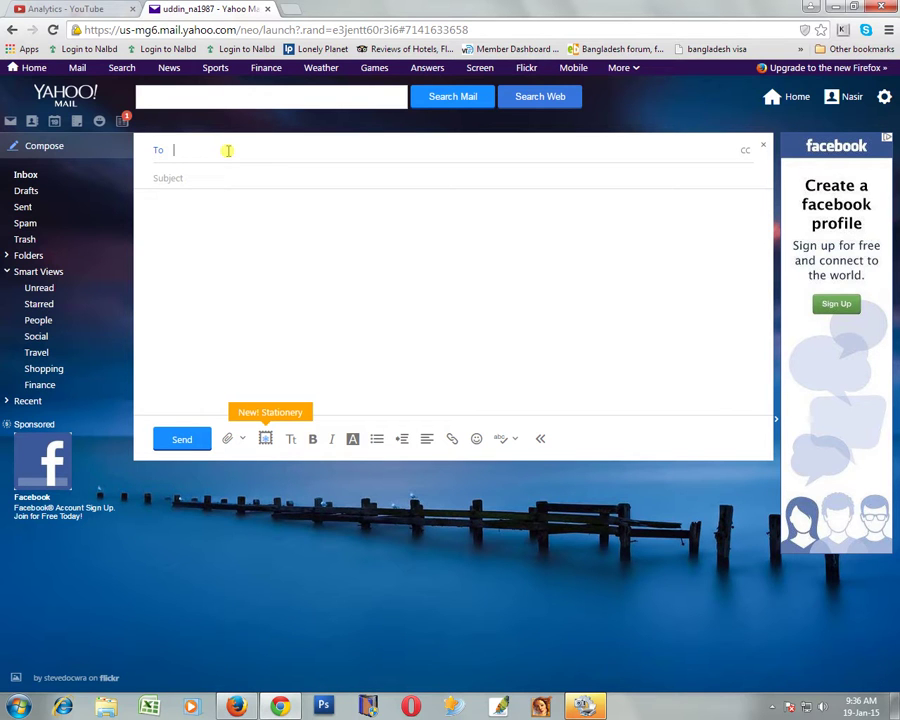
click(208, 175)
click(206, 225)
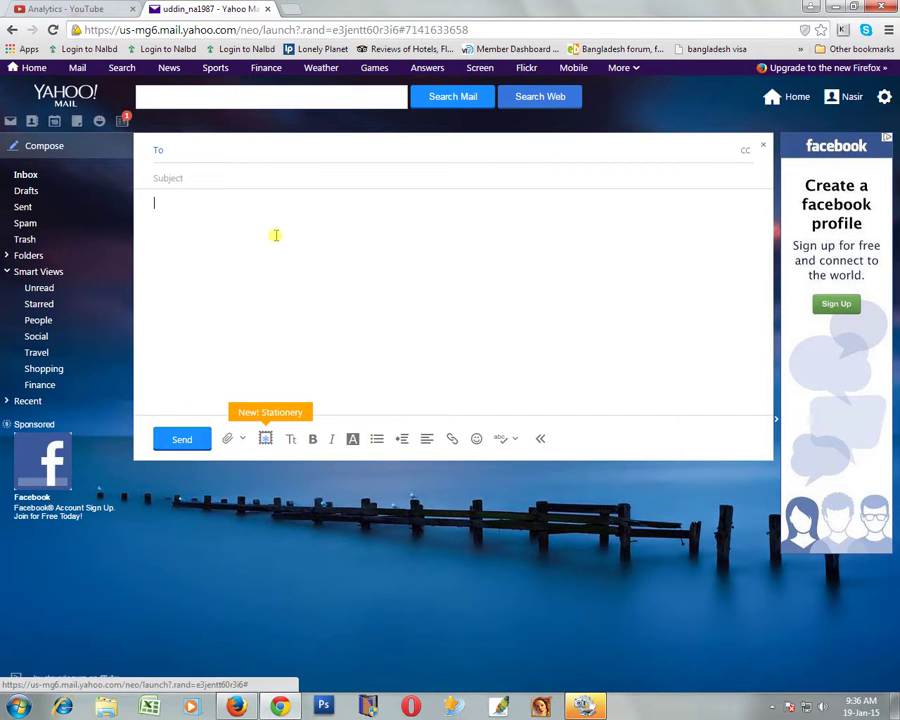
click(241, 442)
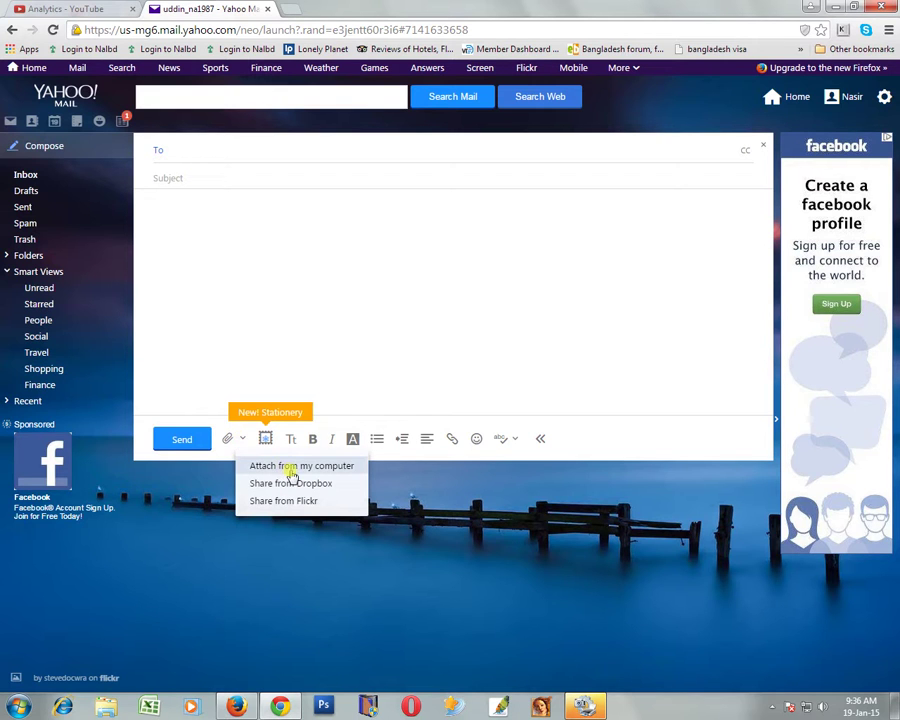
click(320, 280)
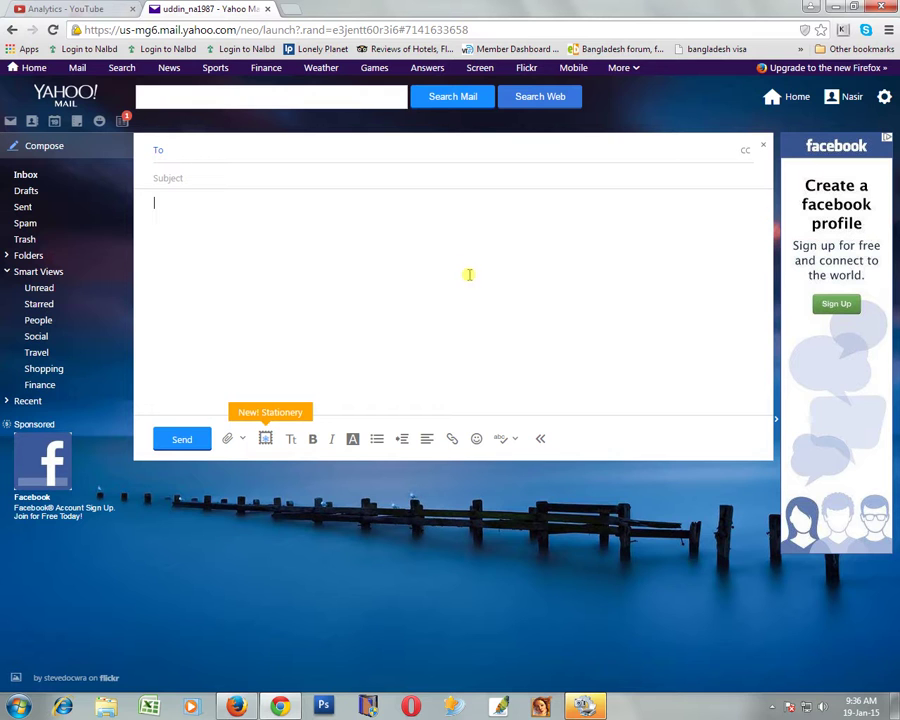
mouse_move(851, 97)
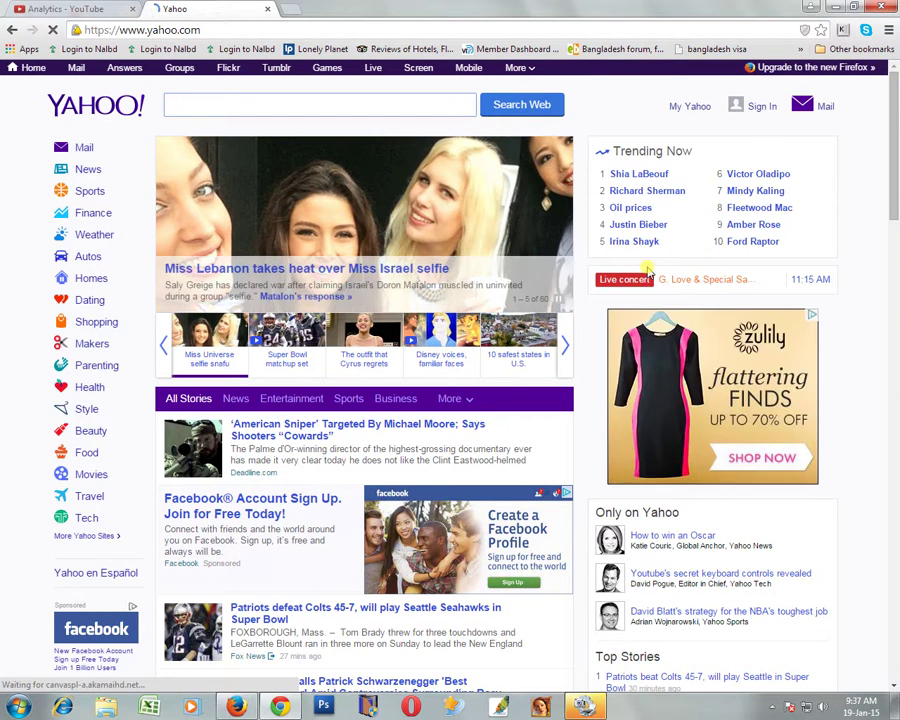
- Sign back in from the Yahoo home page with the new account's username and password
click(829, 110)
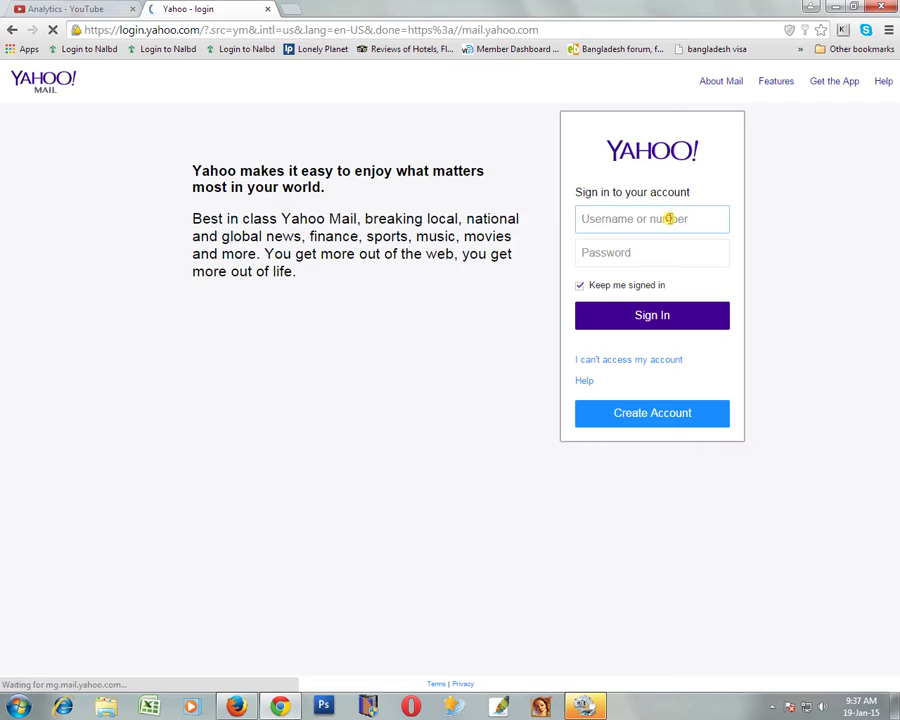
click(669, 218)
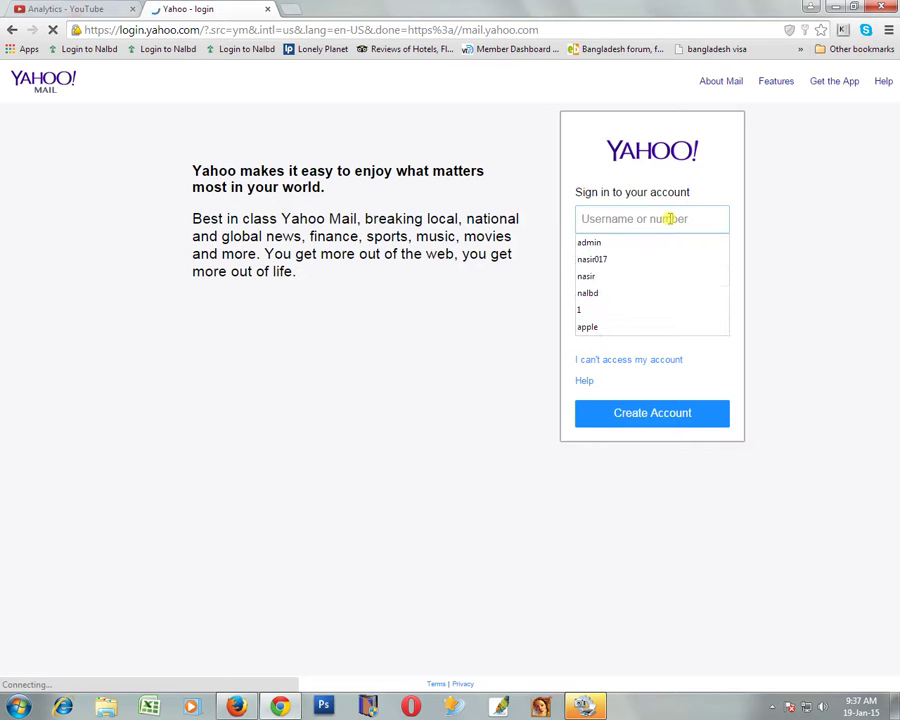
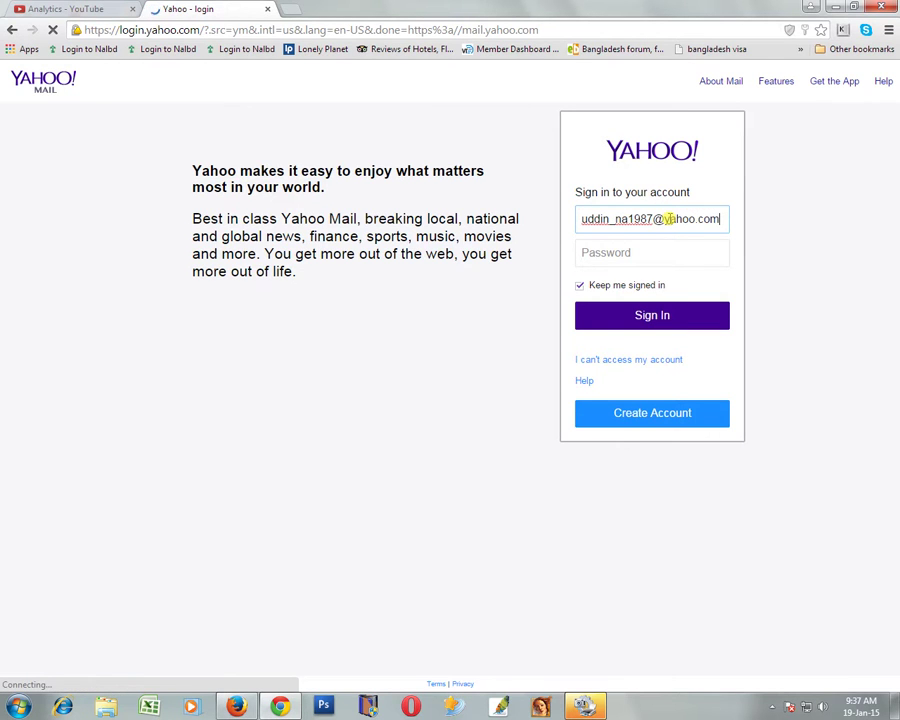
key(Tab)
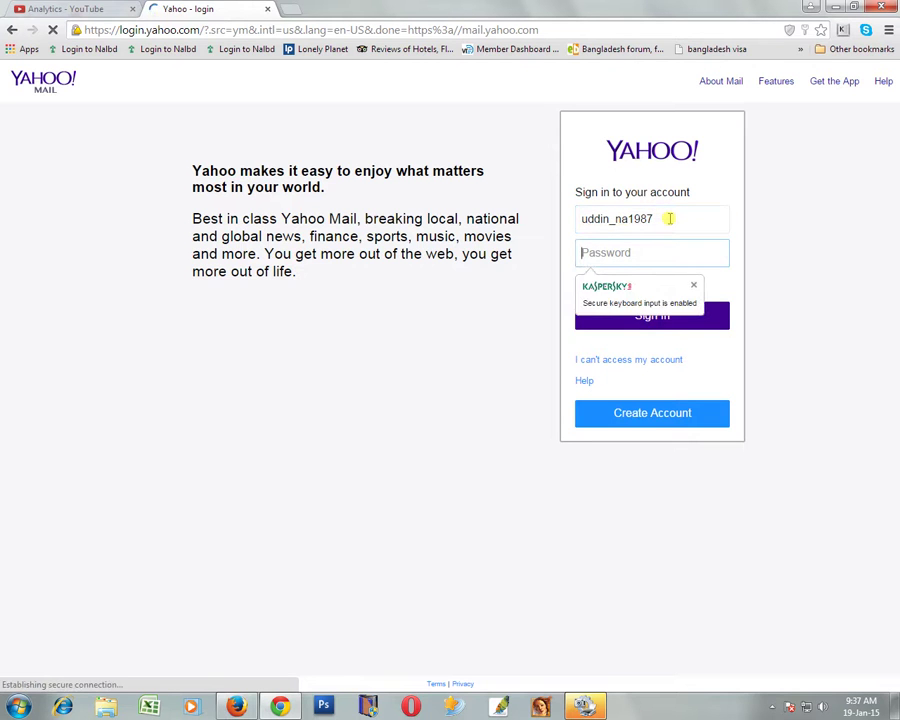
text(**********)
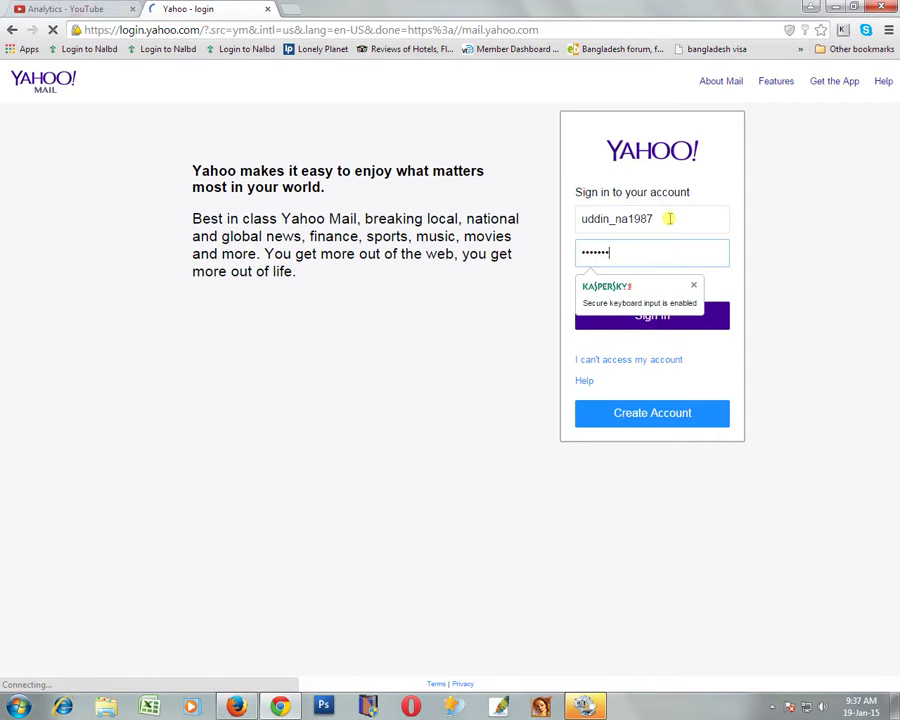
text(***)
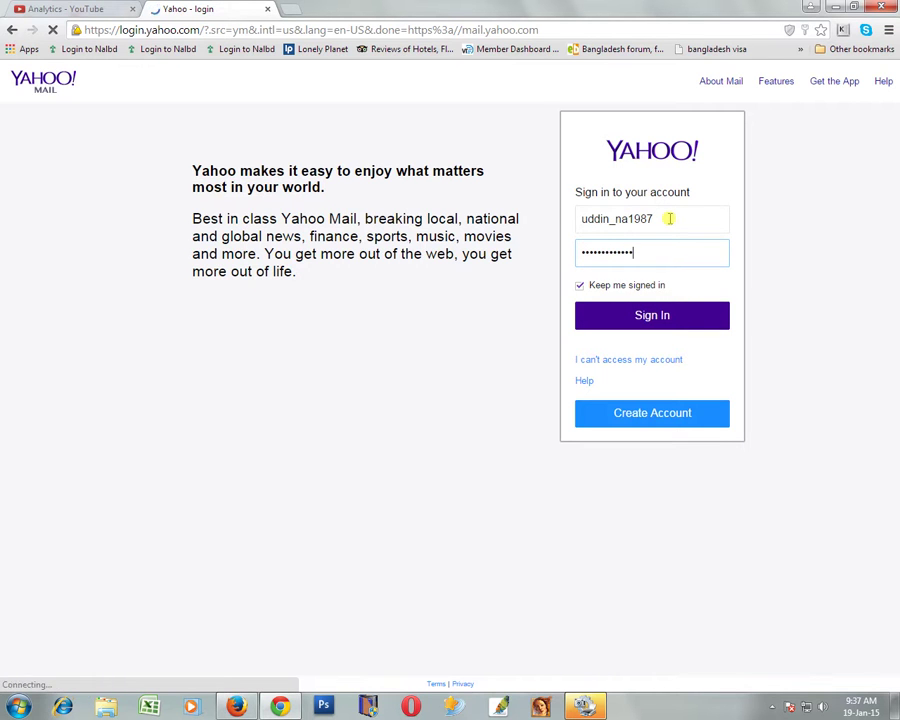
click(652, 314)
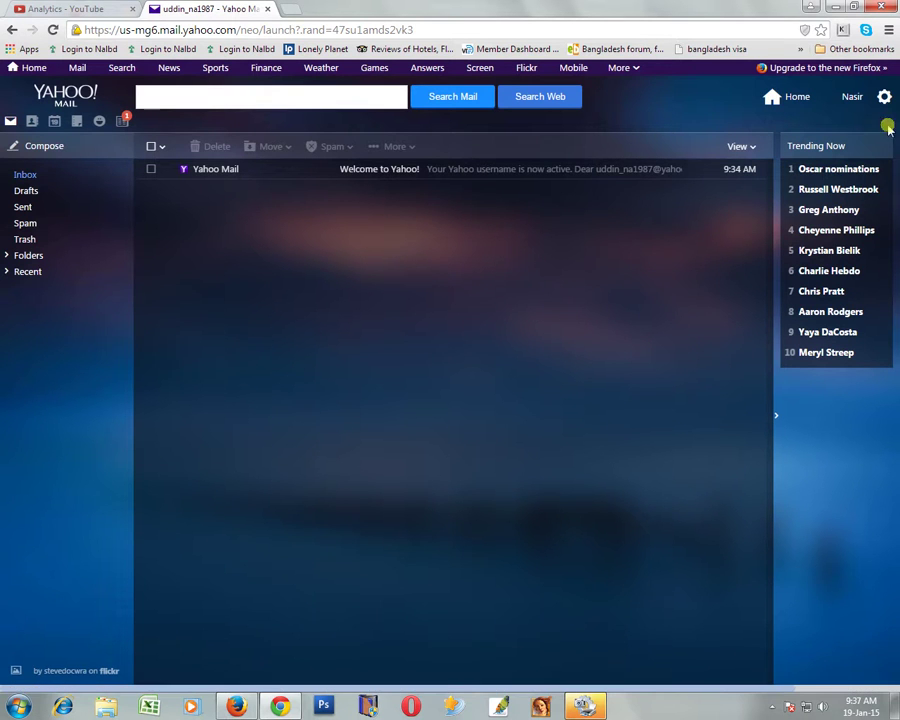
- Choose Sign Out from the profile menu at the top right
click(853, 99)
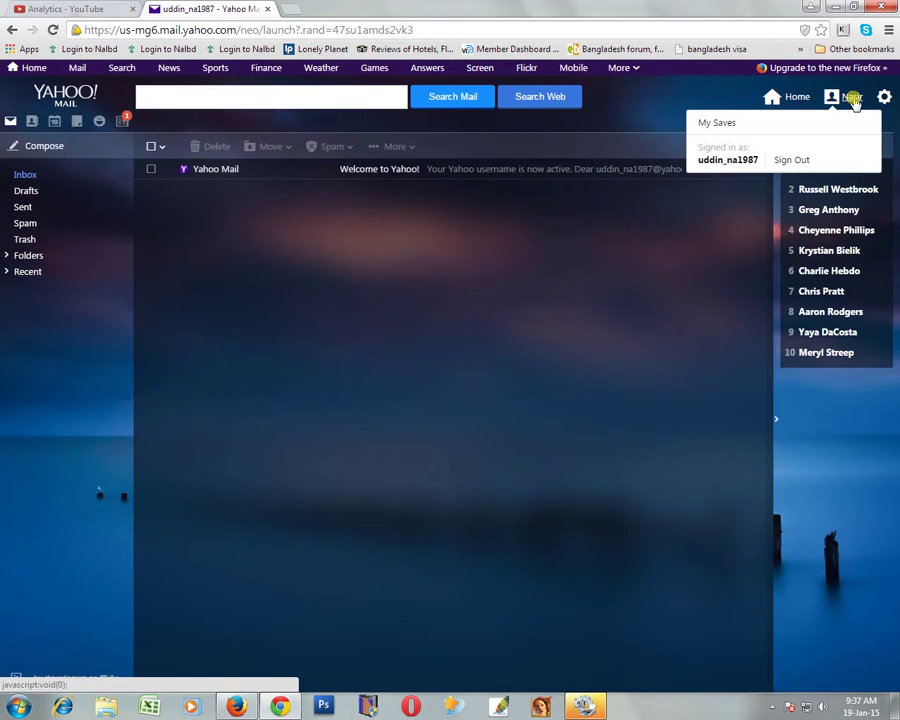
click(786, 162)
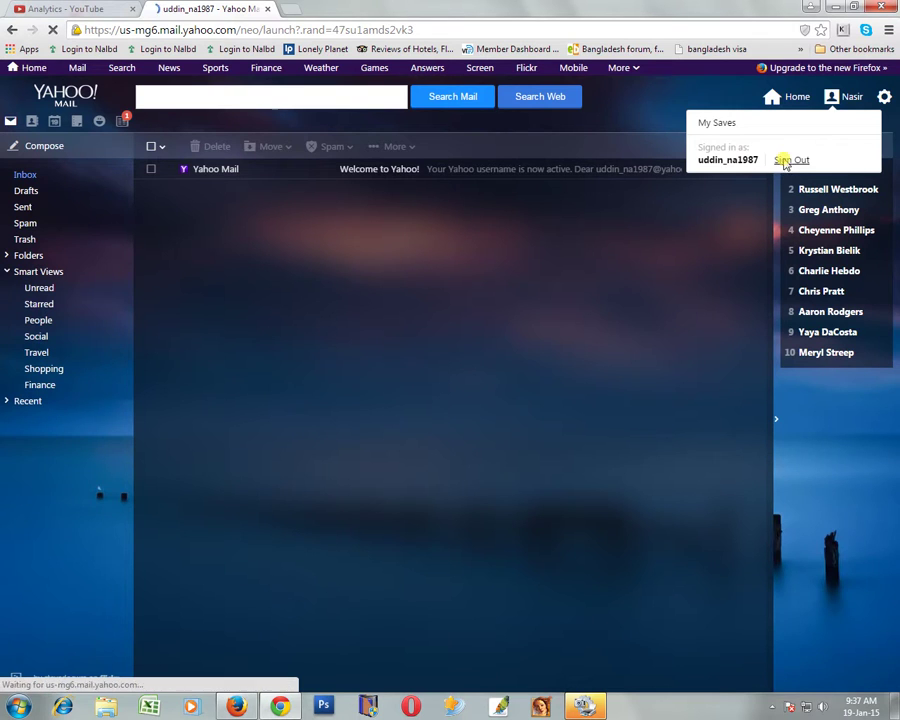